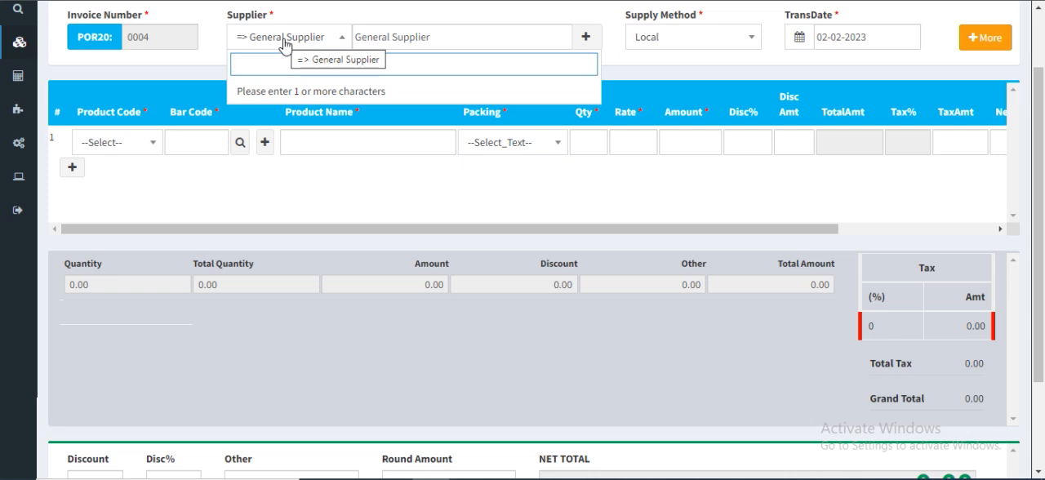
Look up a supplier by partial name and review the order's additional header fields and bill currency choices
type("niy")
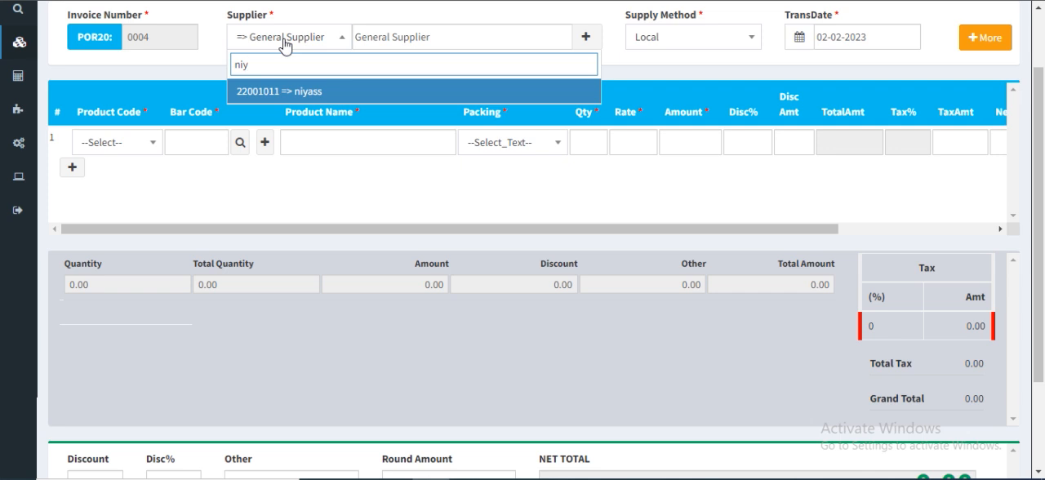
left_click(641, 59)
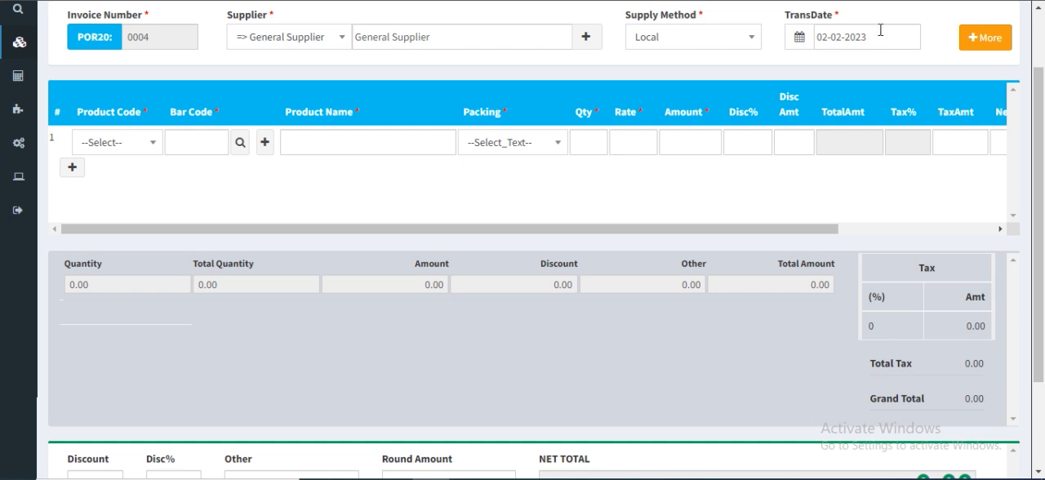
left_click(985, 42)
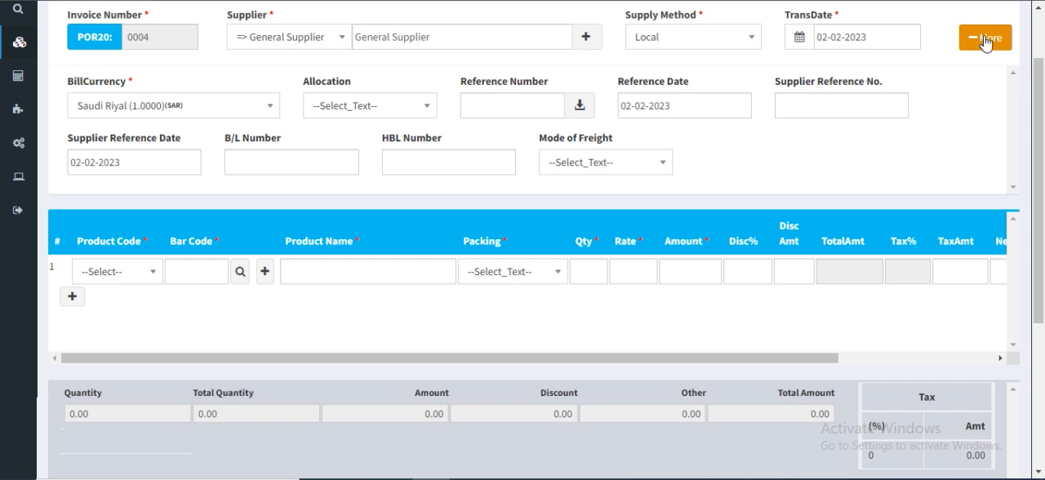
left_click(219, 107)
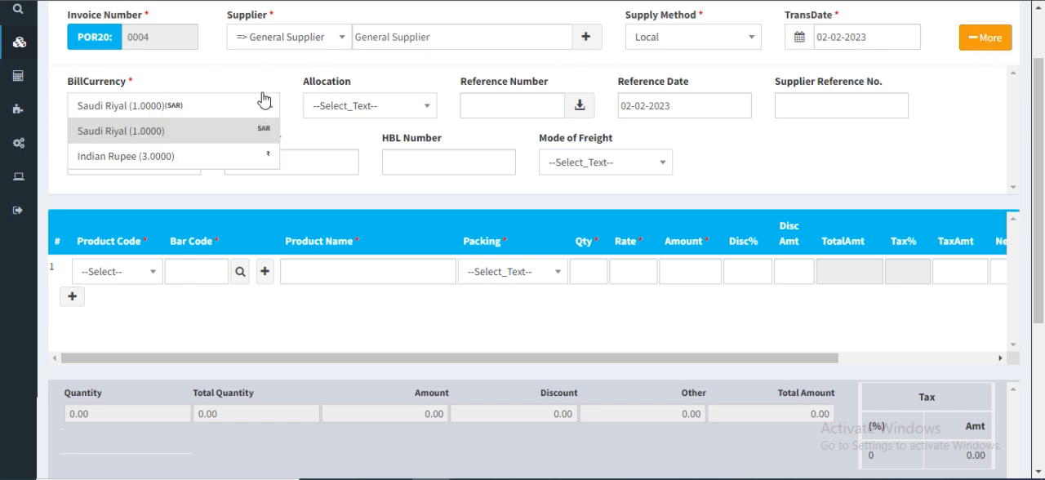
left_click(263, 88)
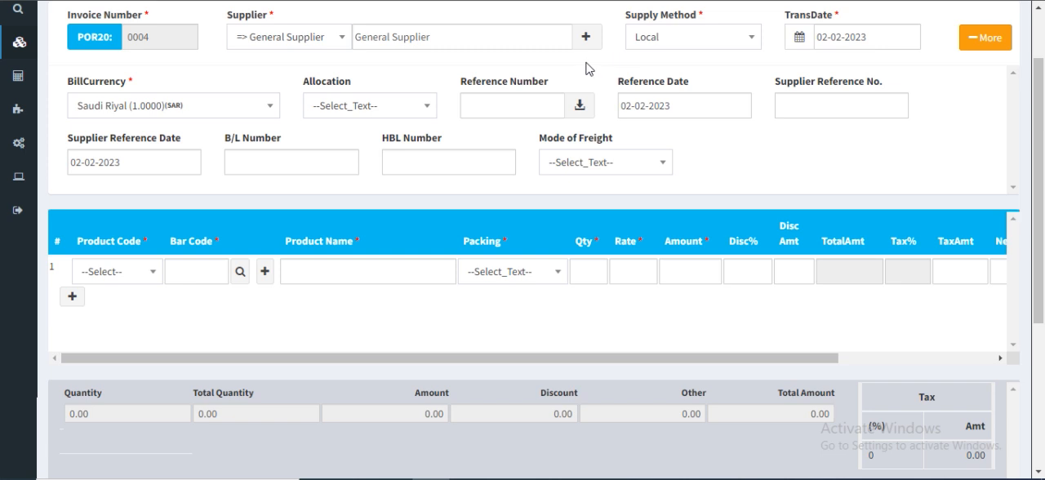
left_click(982, 40)
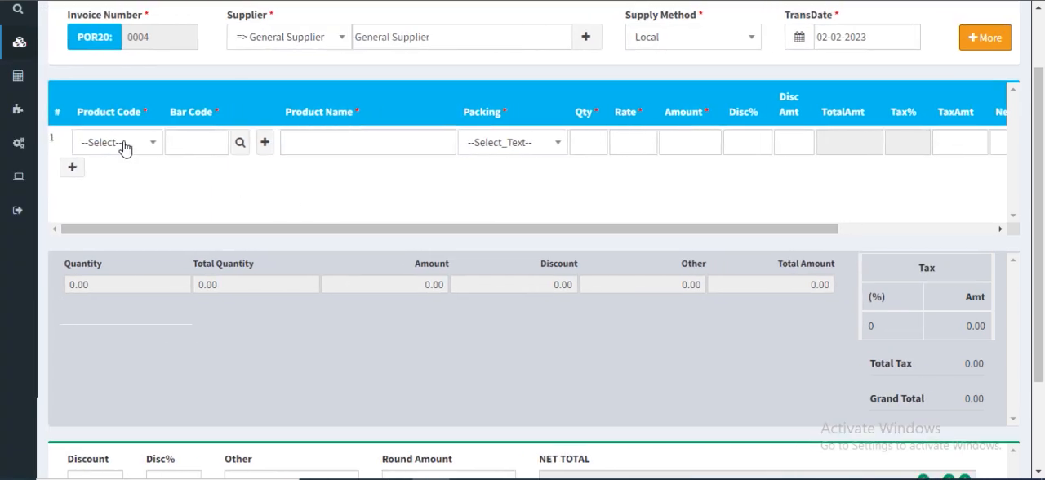
Search the products for "ice", choose Icecream vanila for the first order line and check its packing options
left_click(113, 145)
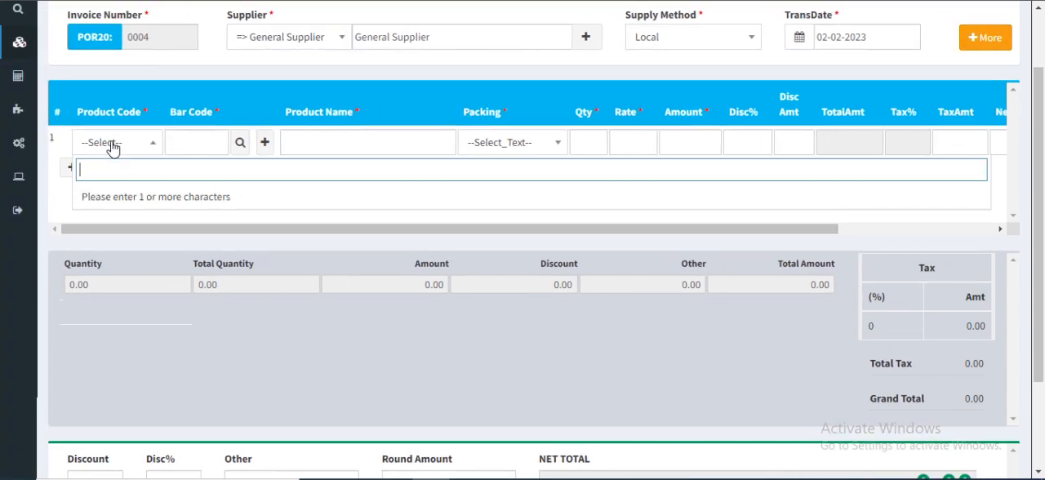
type("ice")
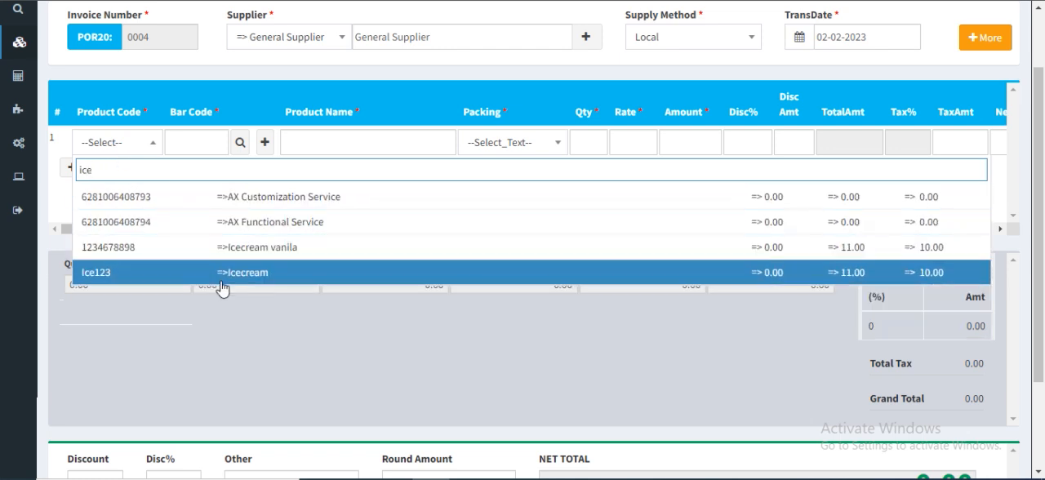
left_click(231, 247)
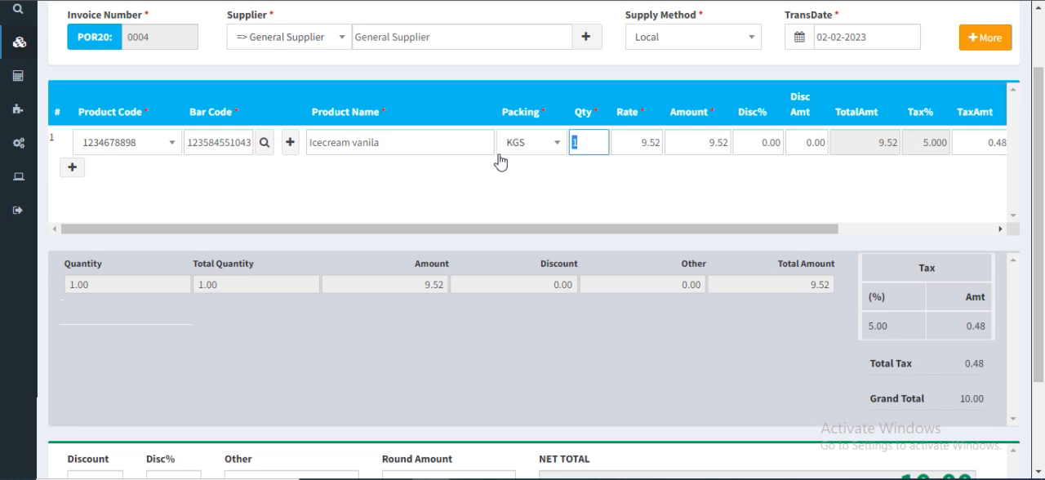
left_click(525, 150)
left_click(525, 150)
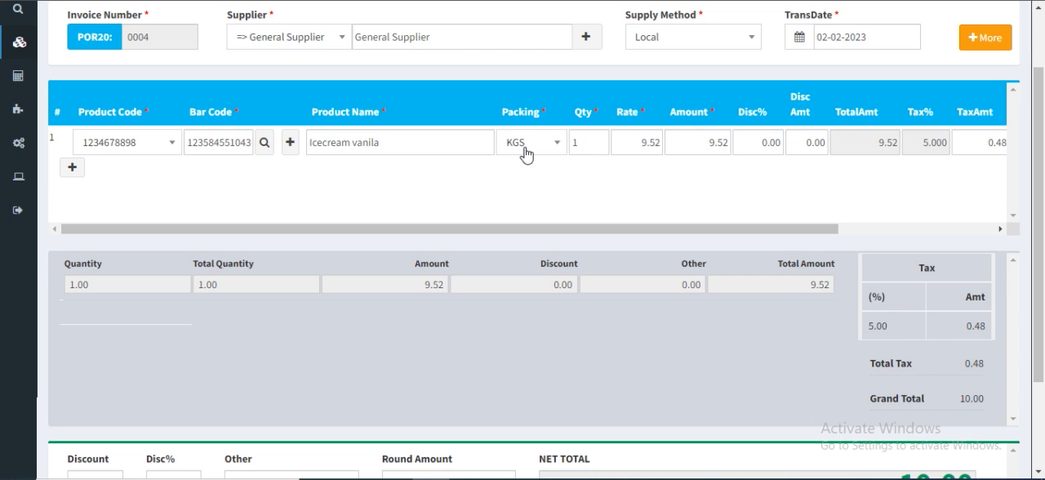
Set the Icecream vanila line's quantity to 10 and enter a rate of 10
left_click(592, 134)
type("0")
left_click(601, 180)
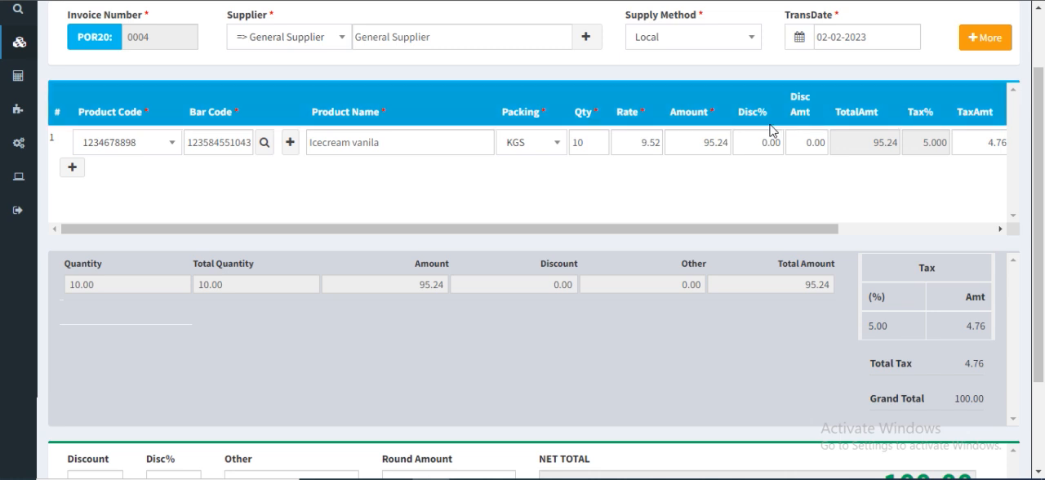
left_click_drag(636, 150, 670, 145)
type("1")
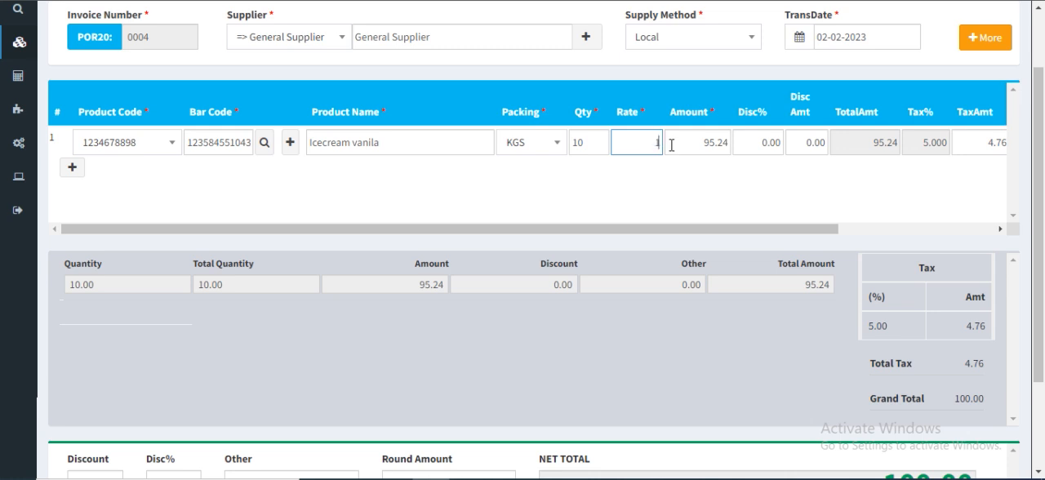
type("0")
left_click(733, 186)
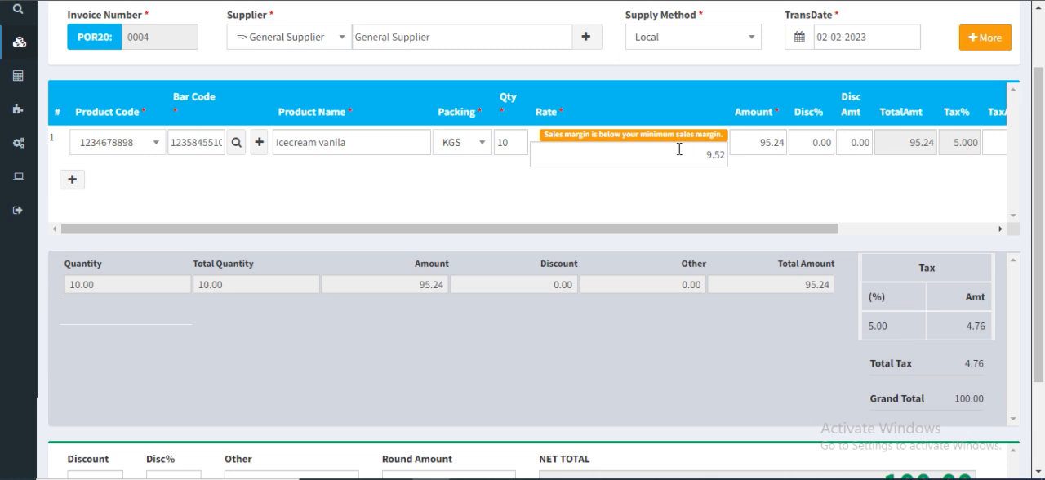
Add a second order line with the product "testing sadru" and set its packing to NOS
left_click(74, 181)
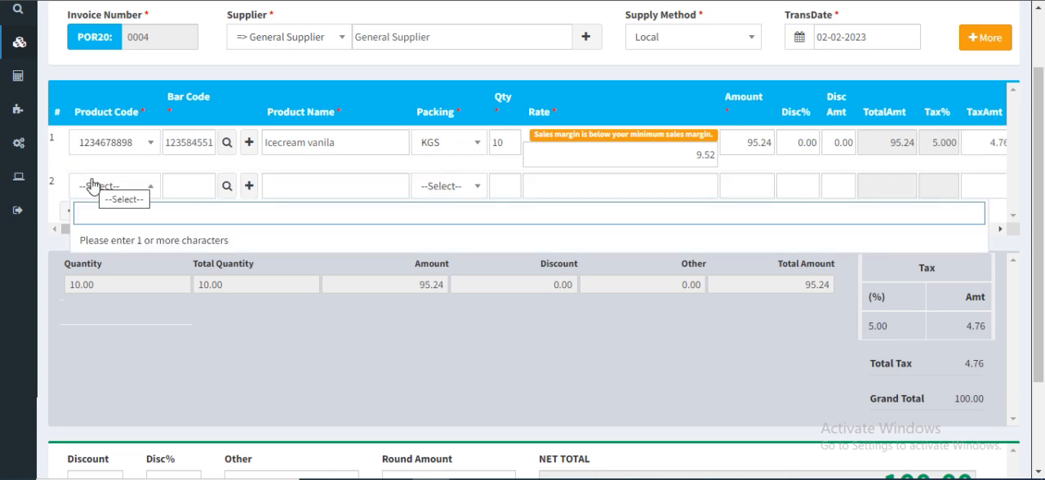
type("tes")
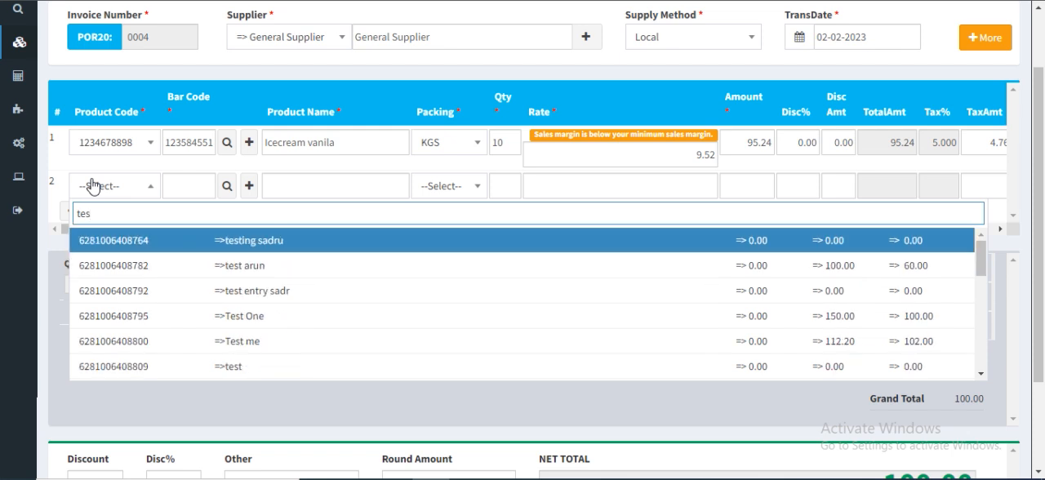
left_click(314, 247)
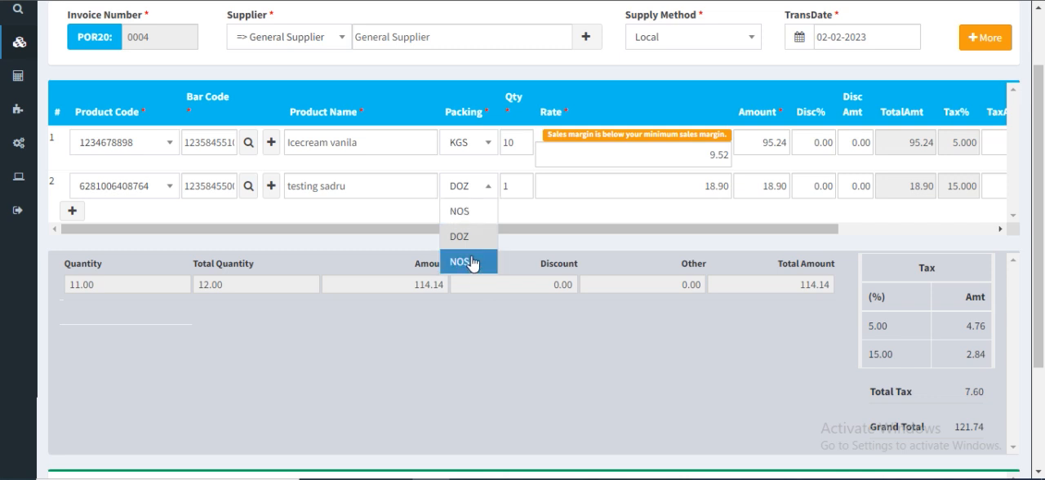
left_click(483, 214)
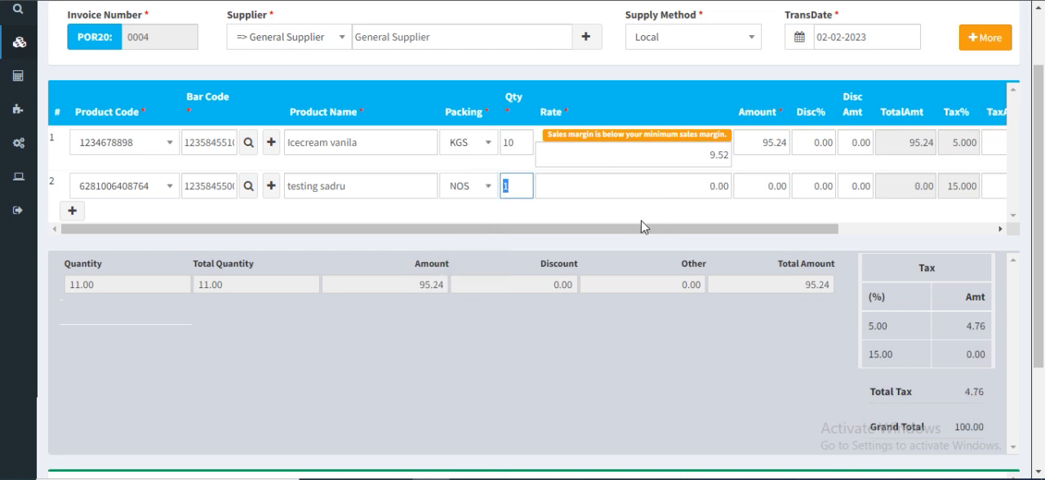
Set the second line's quantity to 10 and enter a rate of 10.00
left_click(527, 189)
type("0")
left_click(625, 186)
type("1")
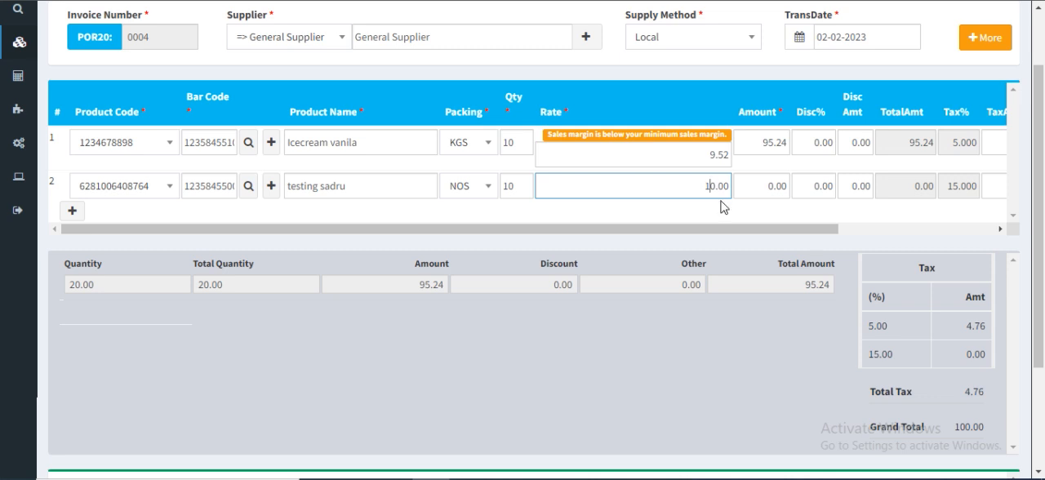
left_click(835, 213)
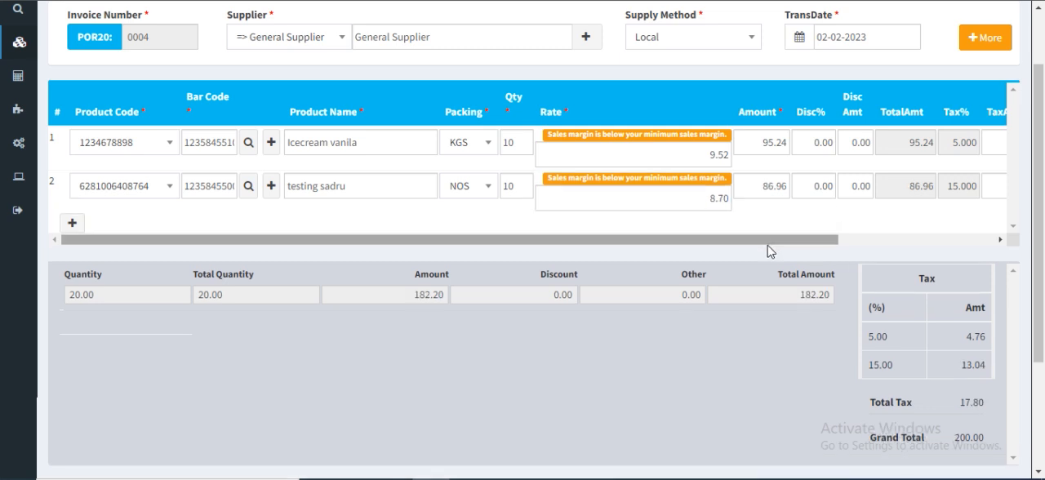
Save the purchase order transaction with its two product lines
left_click_drag(767, 242, 602, 246)
scroll(601, 249, "down", 2)
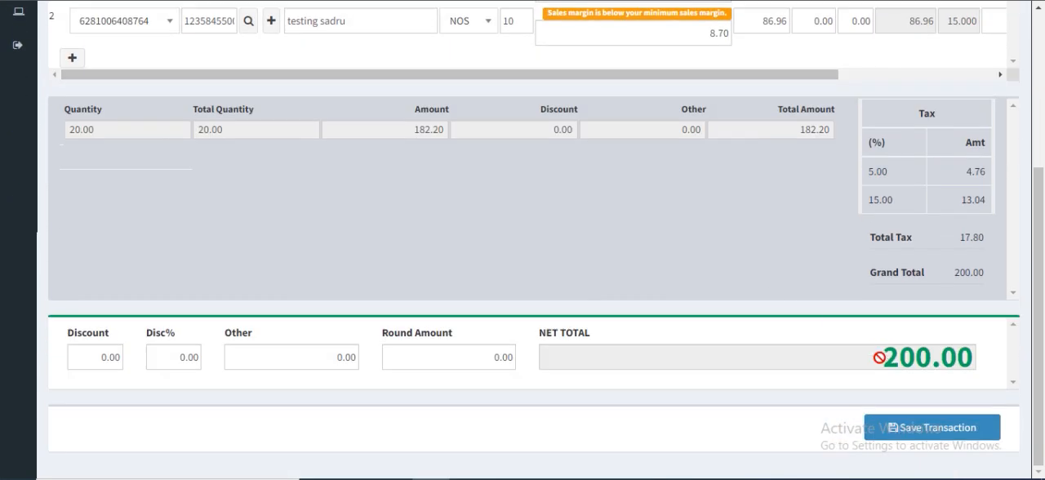
left_click(904, 427)
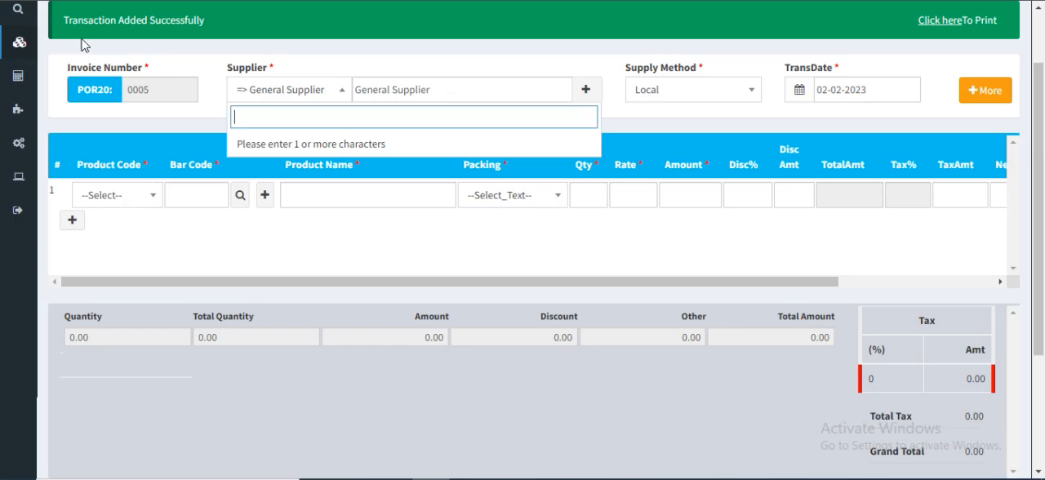
Open the list of purchase order transactions, also reaching it through the purchase module's transaction detail reports
scroll(505, 236, "up", 1)
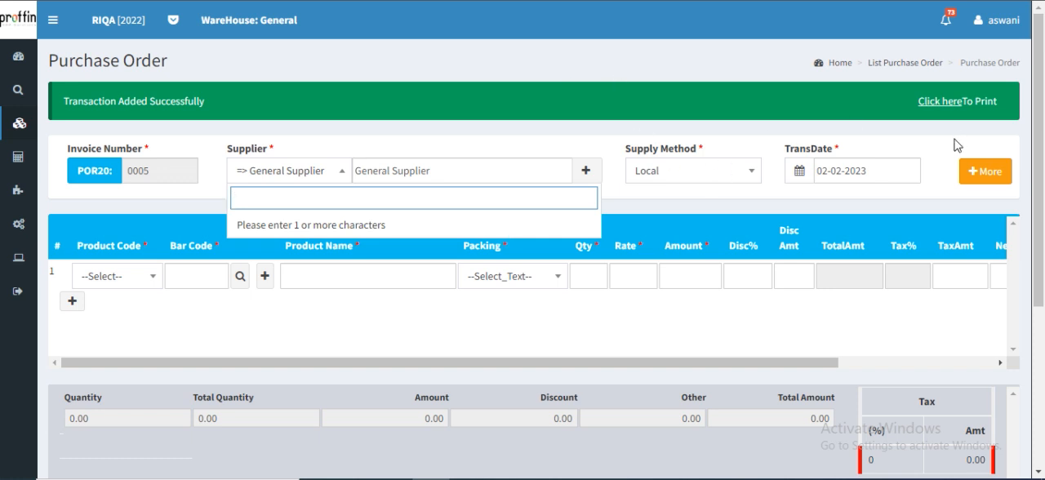
left_click(879, 65)
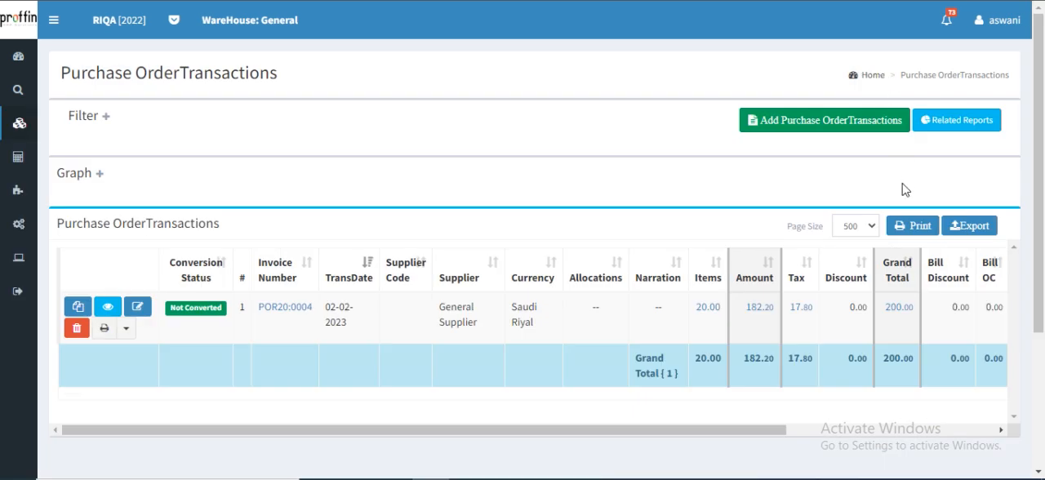
left_click(53, 20)
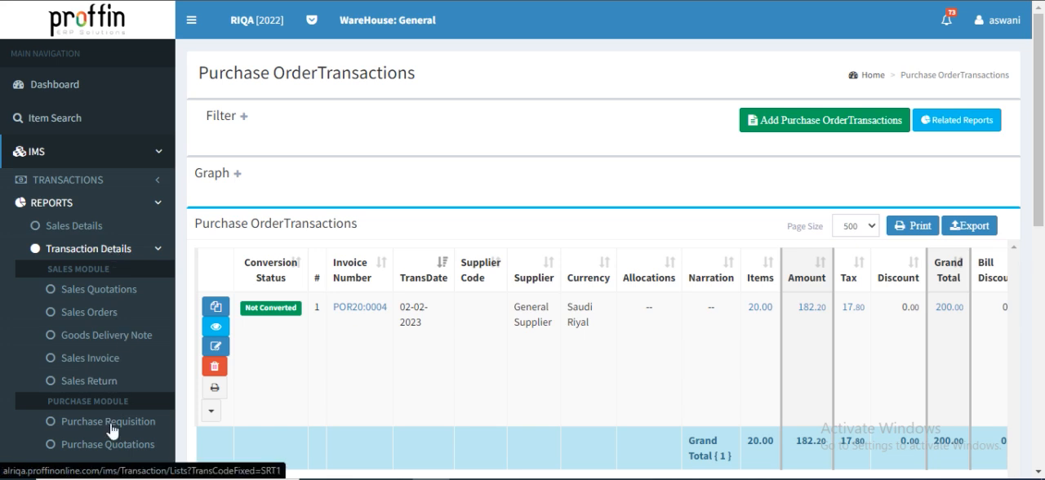
scroll(90, 441, "down", 2)
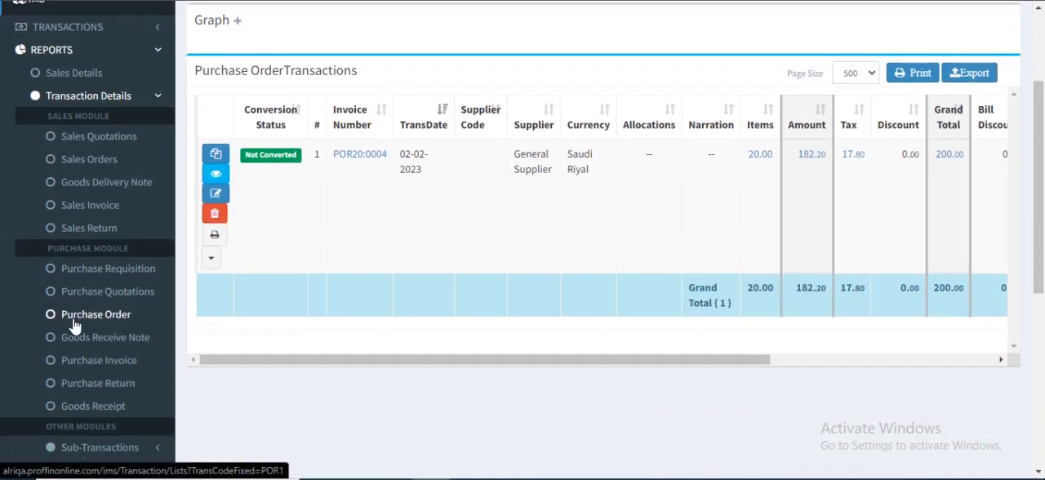
left_click(74, 321)
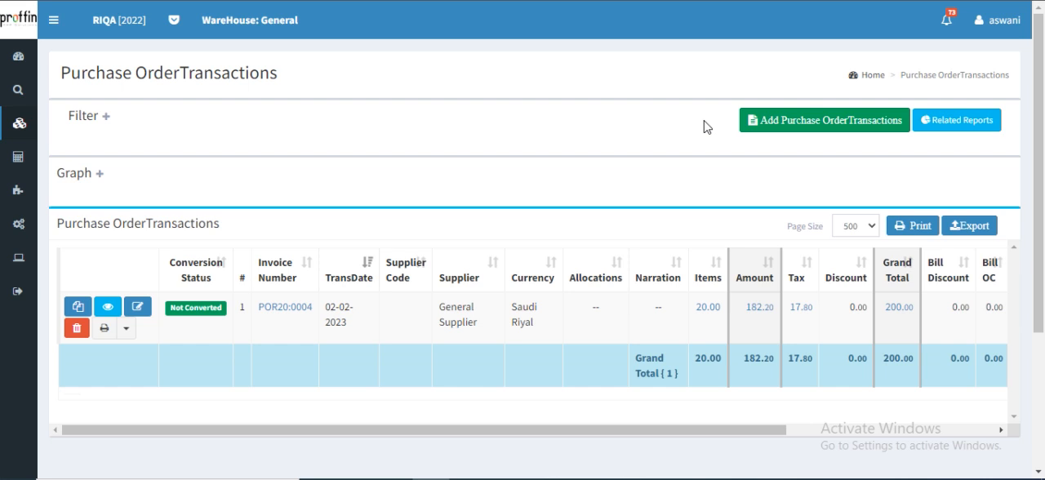
Start converting the unconverted purchase order POR20:0004 into a Goods Receive Note
left_click(189, 313)
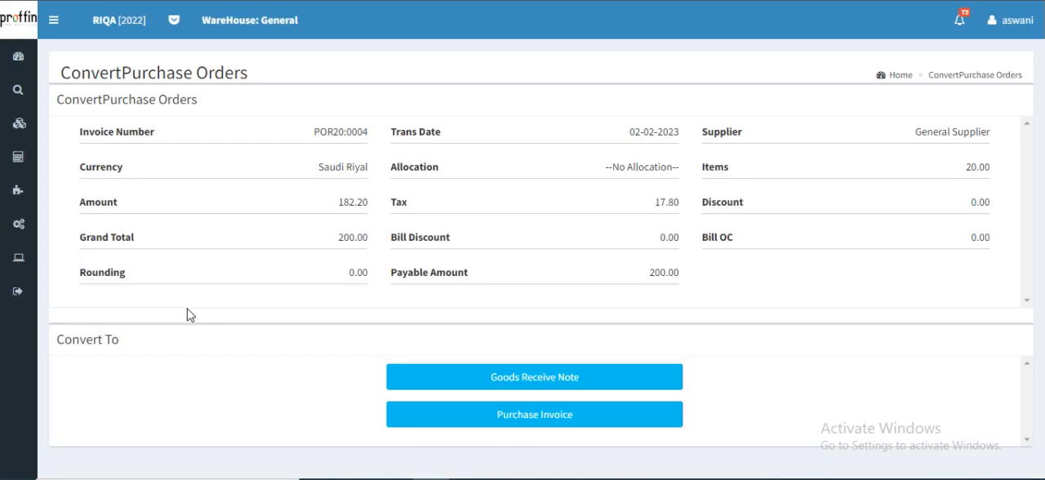
left_click(567, 382)
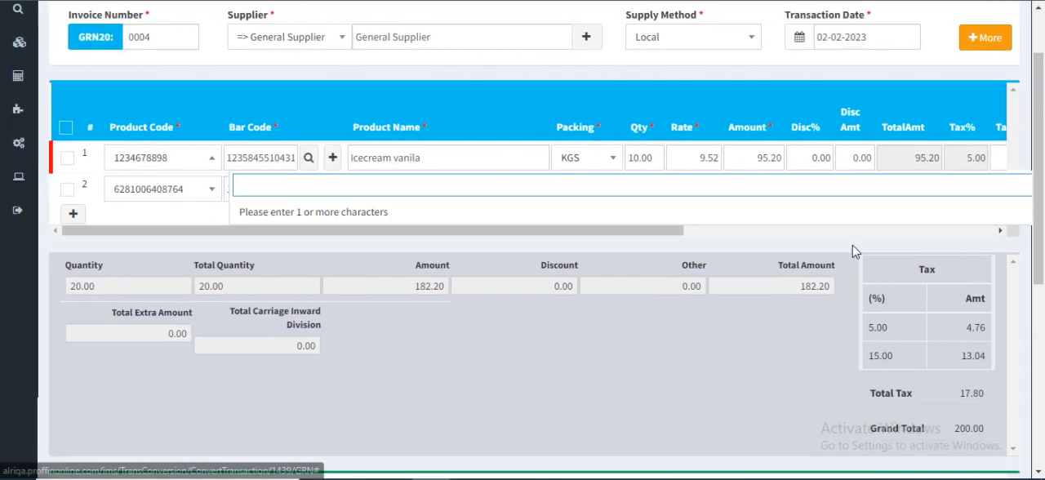
left_click(667, 338)
Save the converted goods receive note, leaving its discount and extra charges at zero
scroll(663, 318, "down", 5)
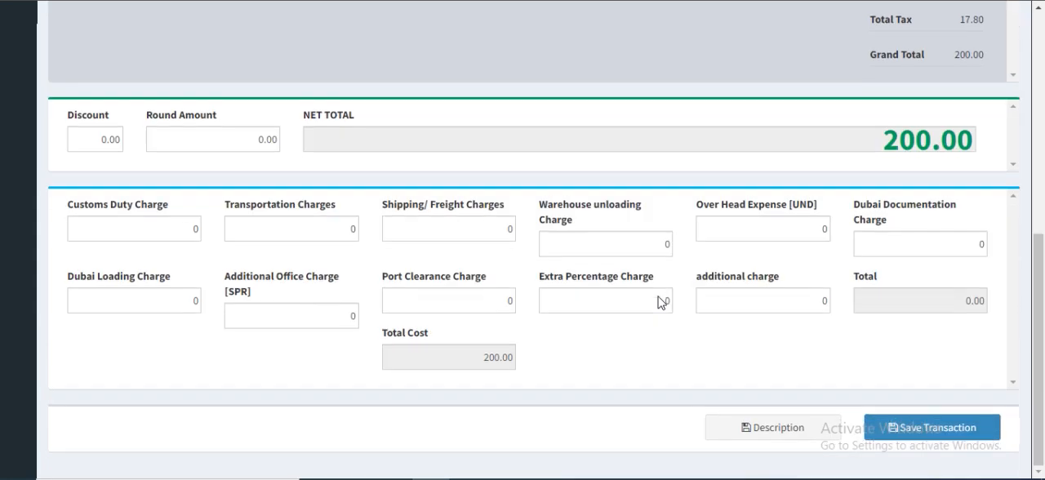
left_click(932, 428)
scroll(932, 432, "down", 5)
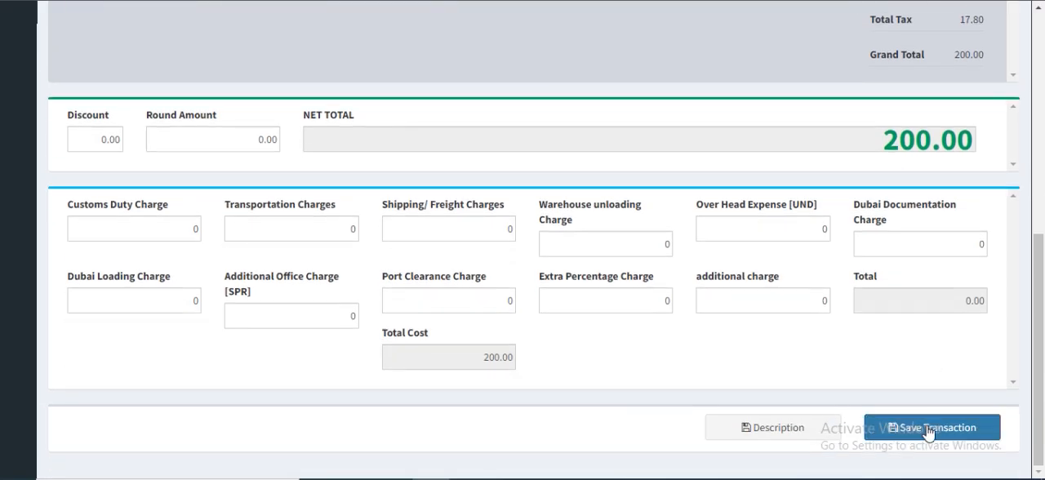
left_click(929, 428)
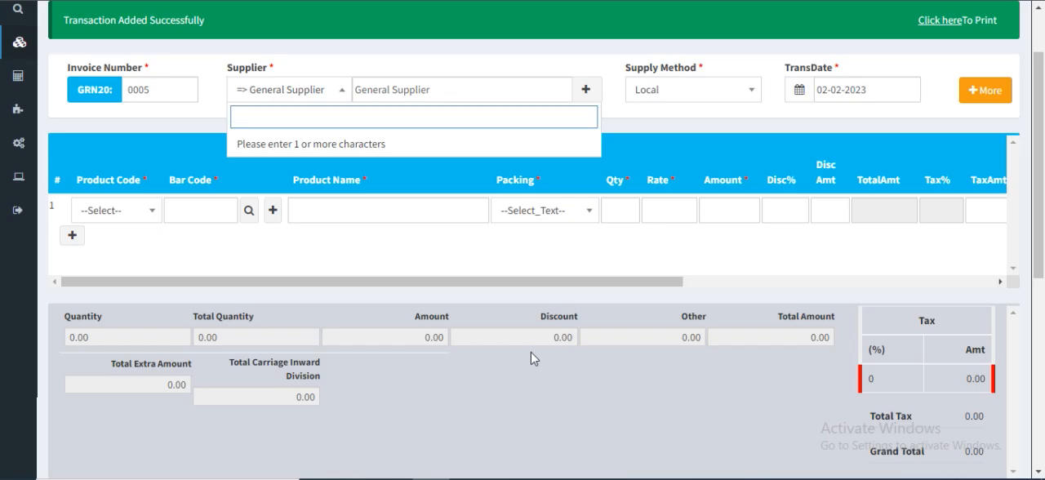
Open the list of goods receive note transactions and check the newly saved entry
scroll(532, 357, "up", 2)
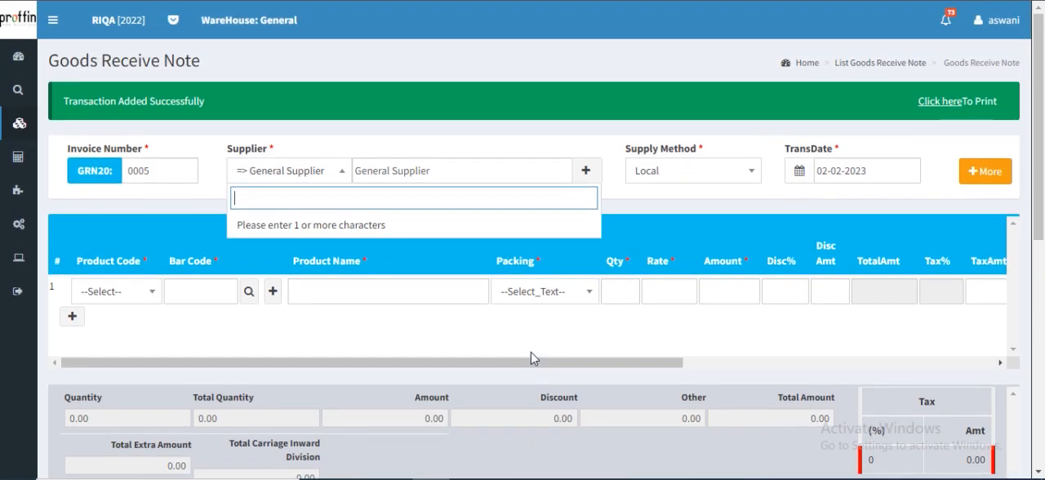
left_click(865, 65)
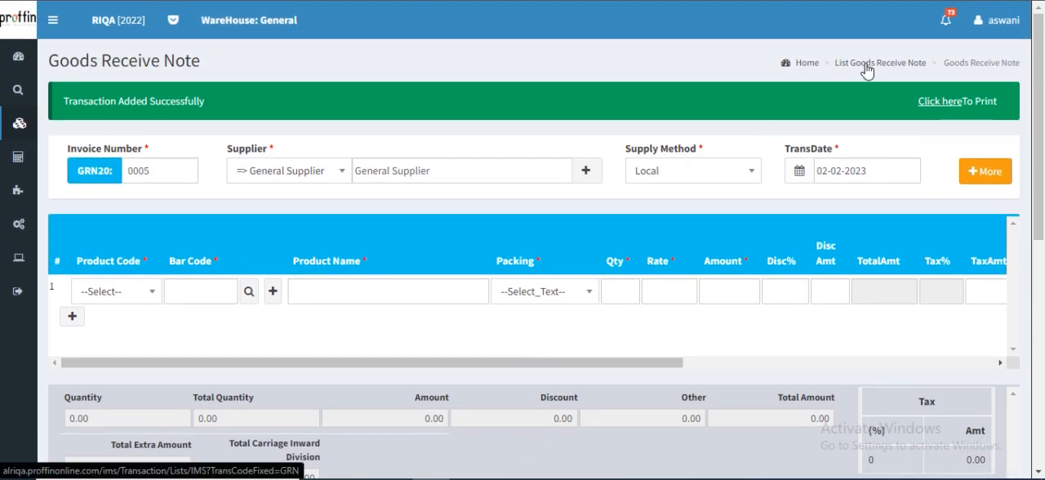
mouse_move(20, 122)
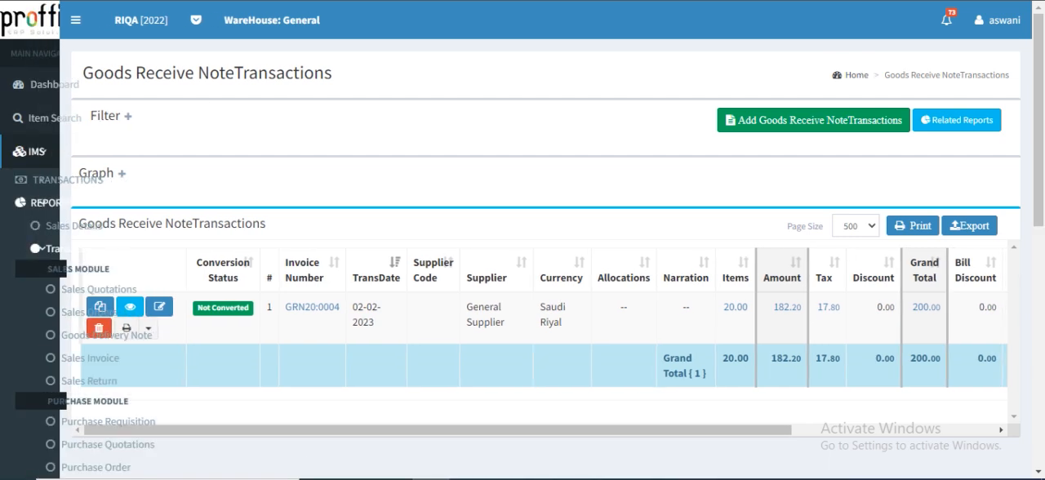
scroll(98, 335, "down", 3)
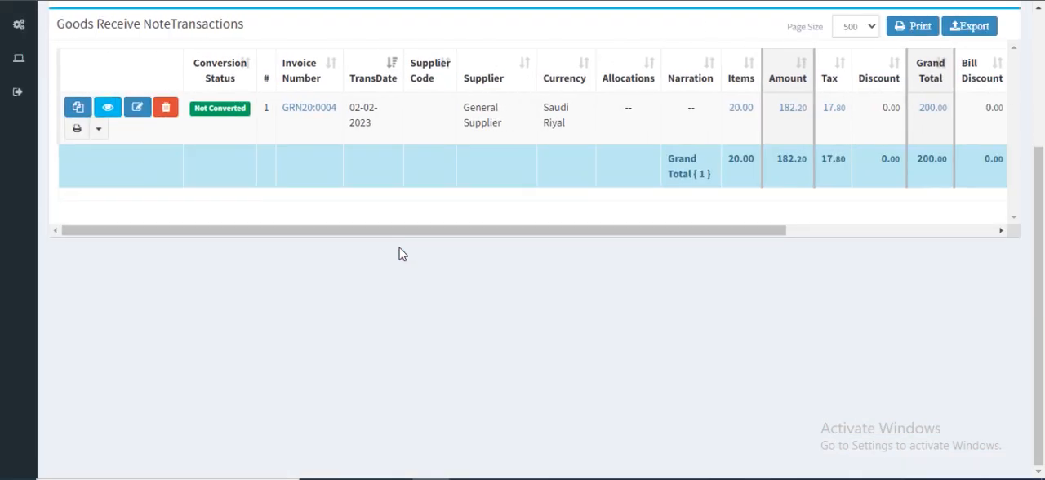
Convert the unconverted goods receive note GRN20:0004 into a purchase invoice and save it
scroll(399, 254, "up", 3)
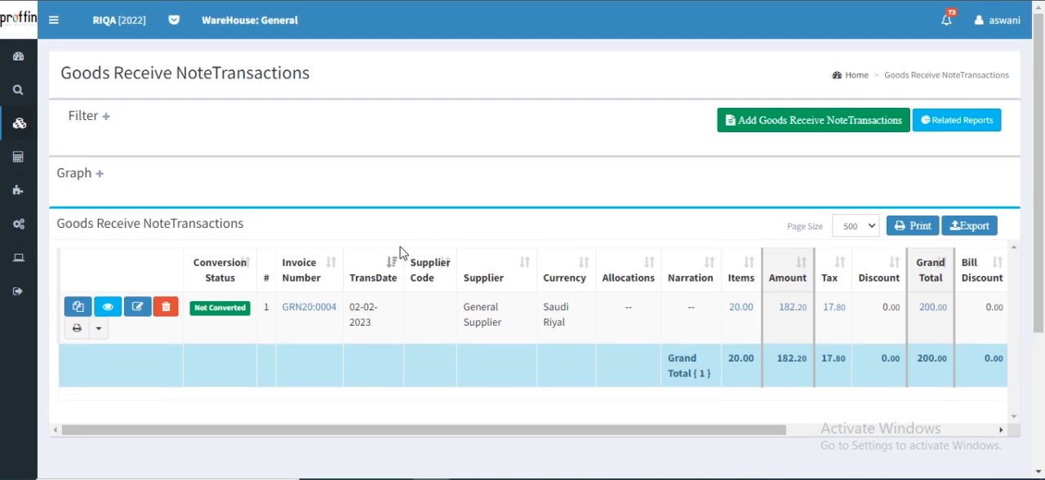
left_click(224, 310)
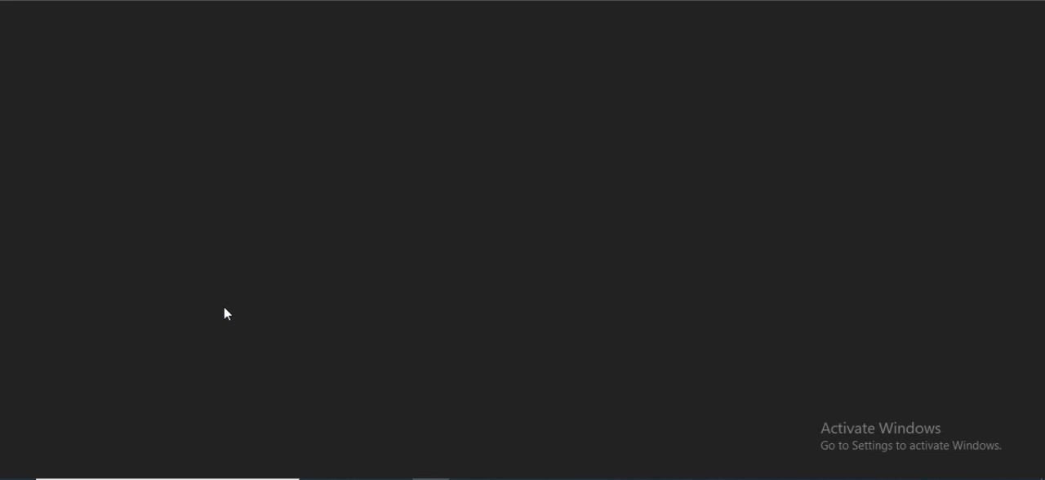
scroll(548, 343, "down", 5)
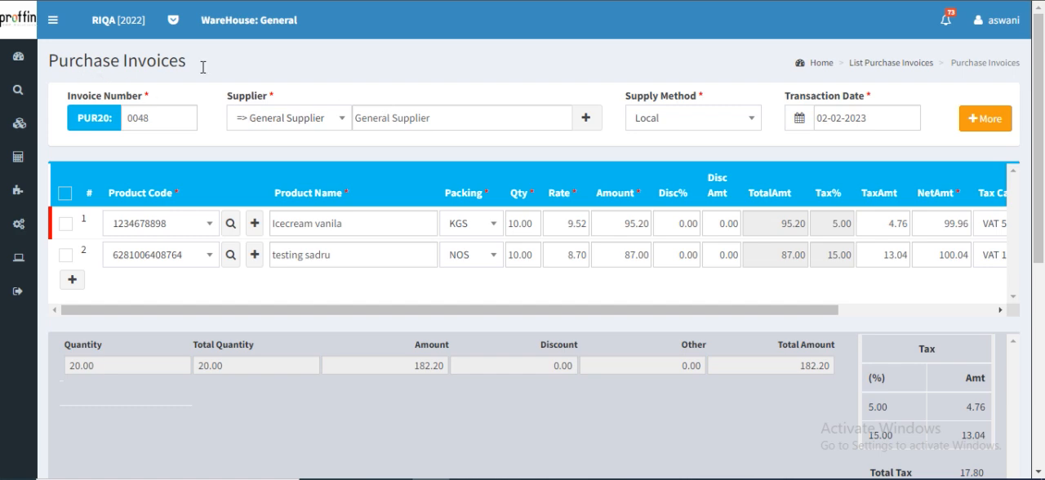
scroll(596, 220, "down", 5)
left_click(958, 441)
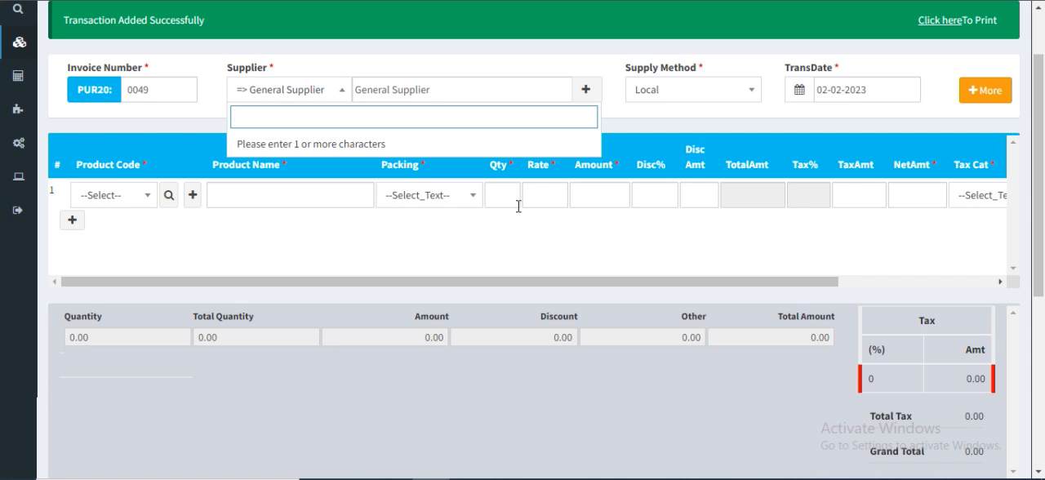
Open the list of purchase invoice transactions, view invoice PUR20:0048 in its edit form, and return to the list
scroll(518, 206, "up", 1)
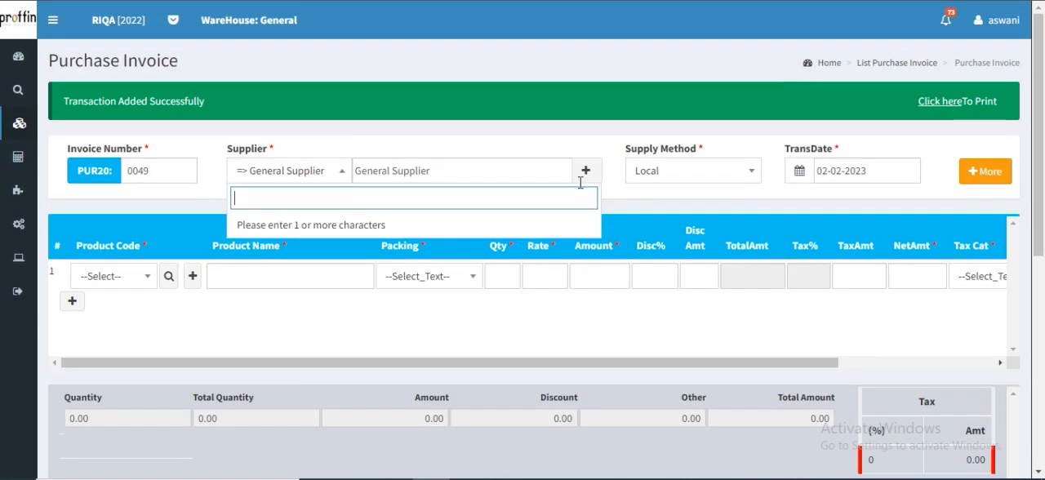
left_click(879, 65)
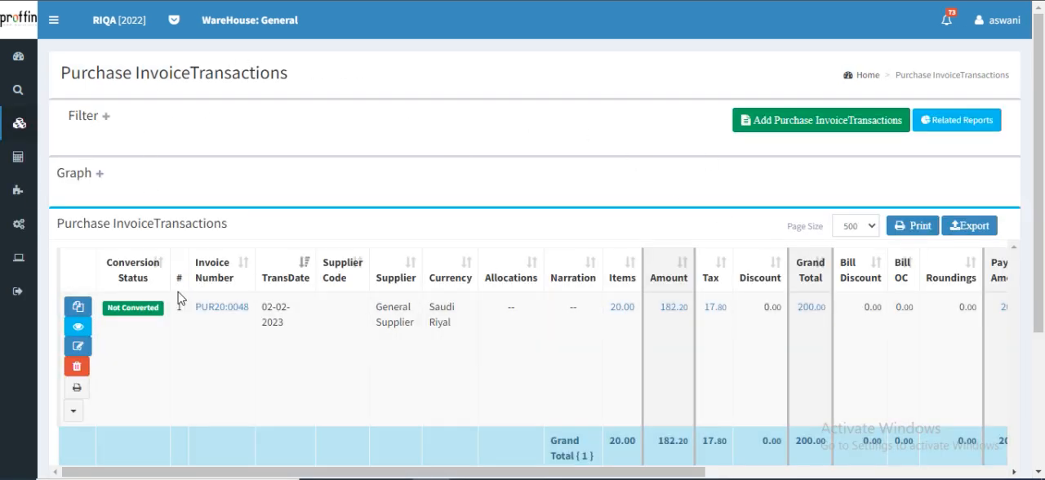
left_click(81, 352)
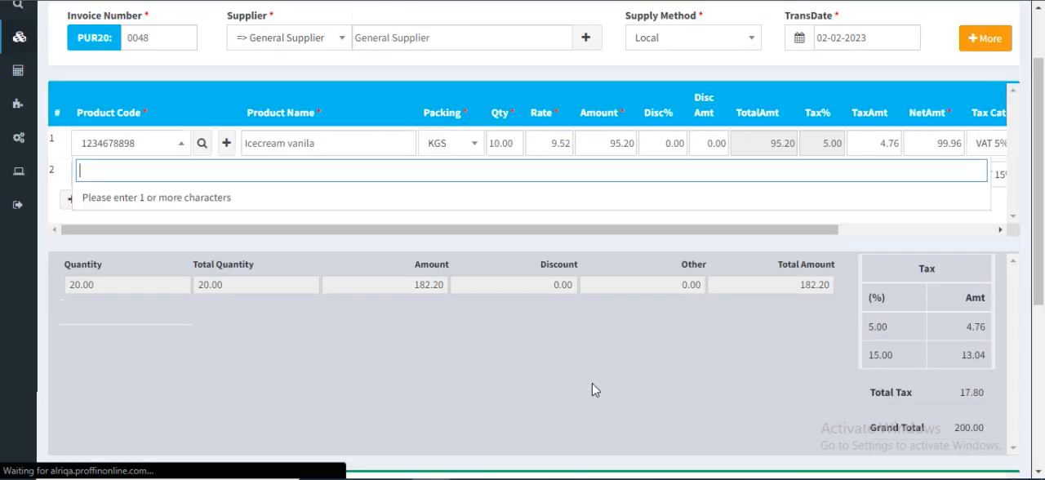
scroll(615, 343, "up", 2)
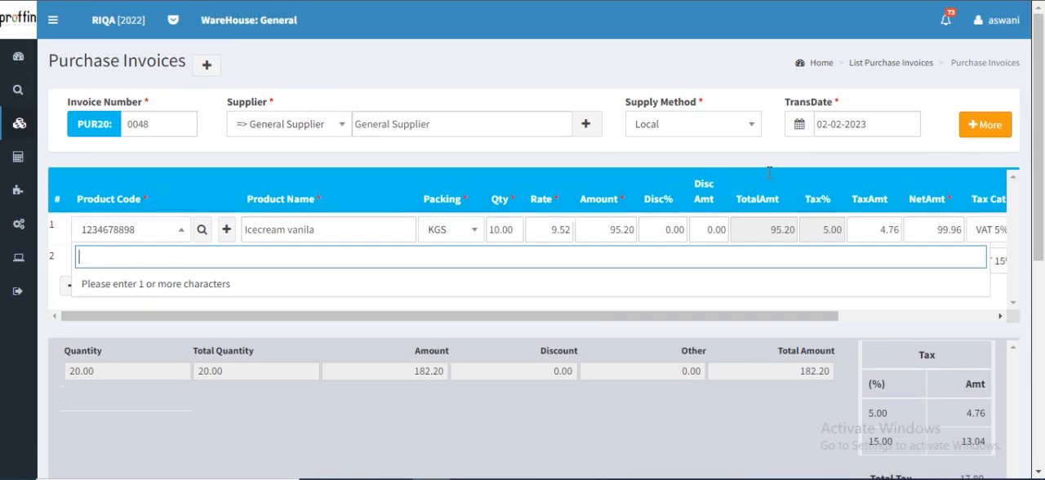
left_click(891, 64)
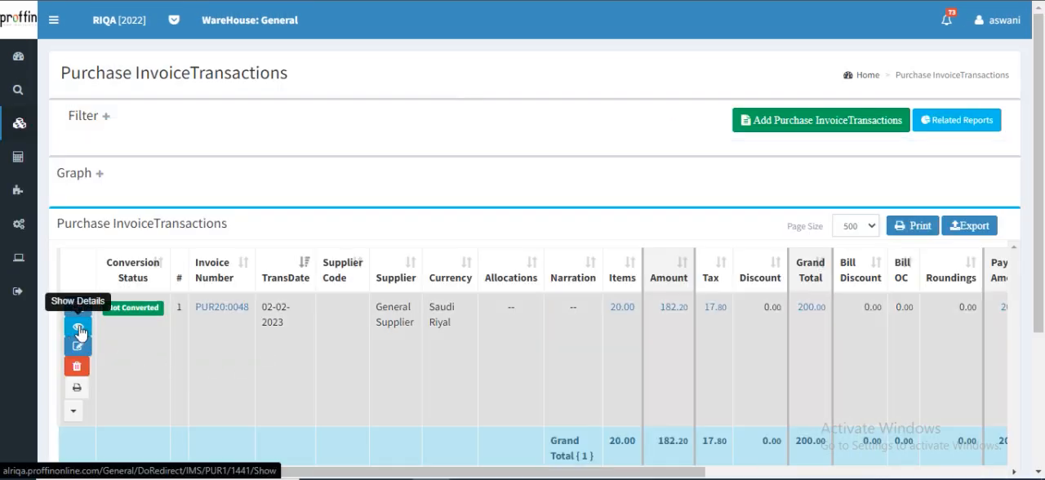
Show the details of purchase invoice PUR20:0048, review them, and return to the invoice list
left_click(78, 330)
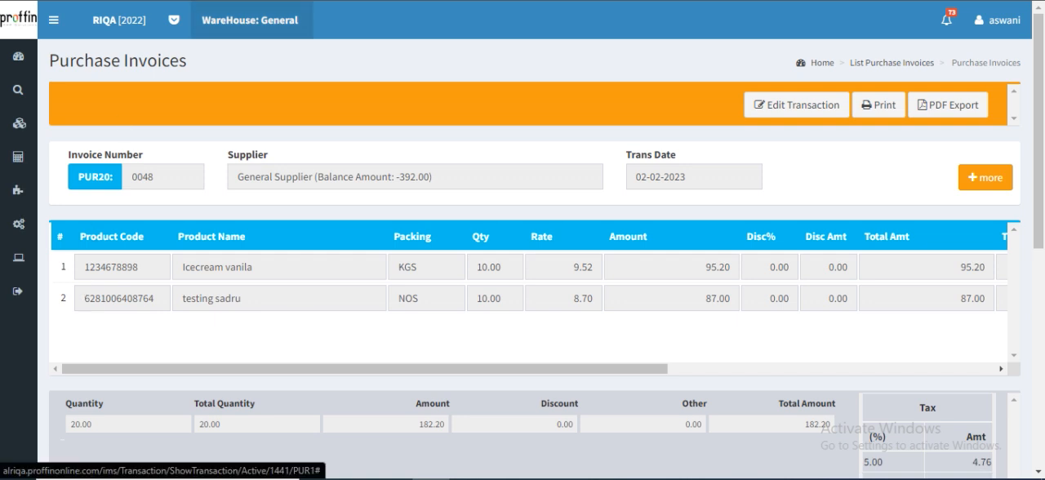
scroll(432, 261, "down", 5)
scroll(833, 351, "up", 5)
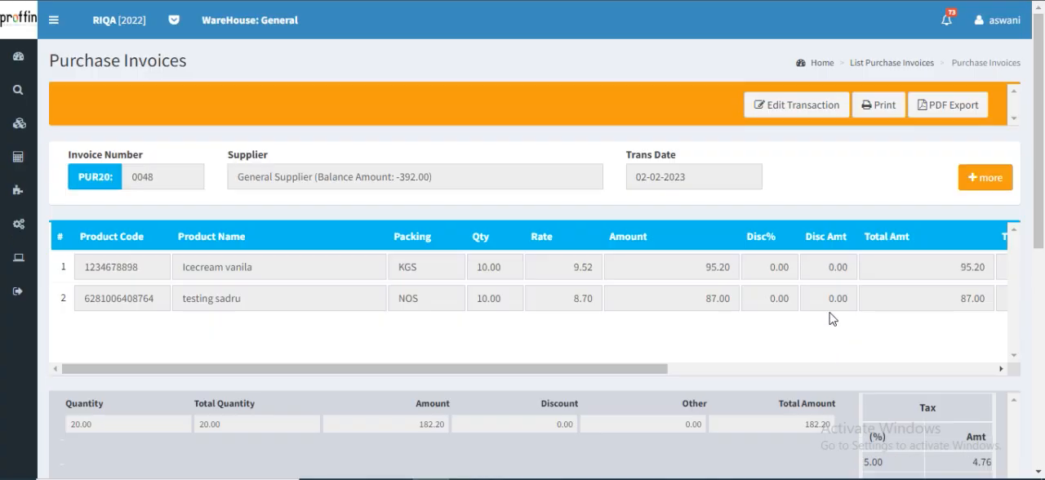
left_click(874, 64)
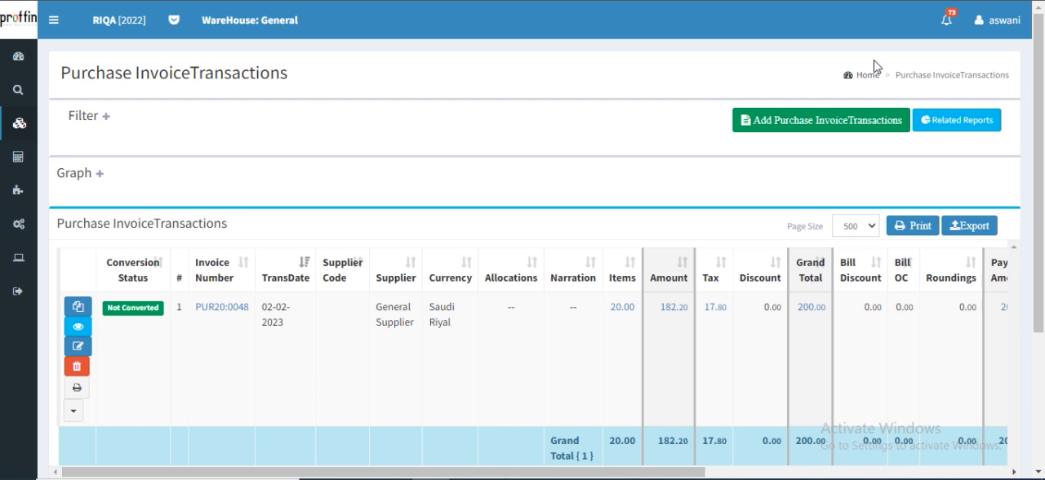
Open a new blank purchase invoice from the purchase module's transactions and go to its discount and payment fields
mouse_move(4, 174)
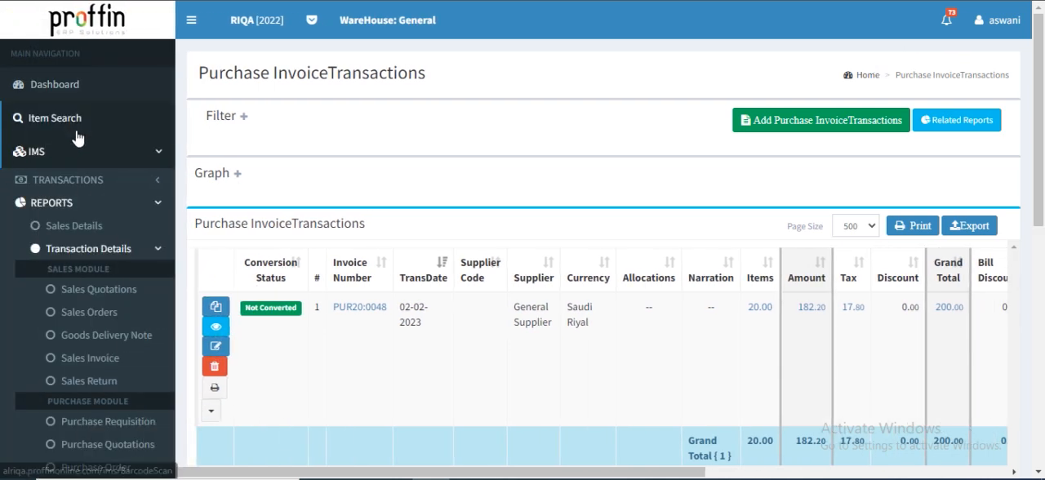
left_click(80, 179)
scroll(82, 327, "down", 2)
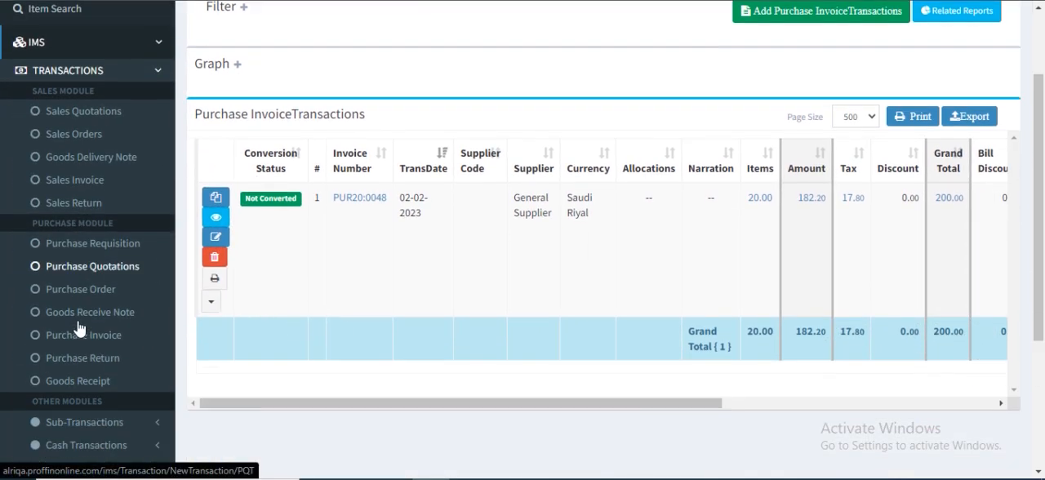
left_click(101, 300)
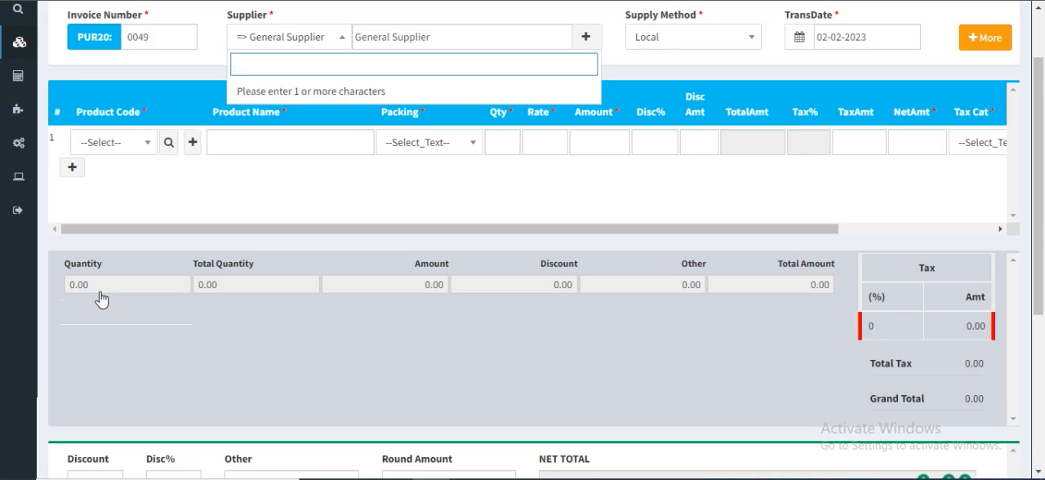
scroll(101, 300, "down", 3)
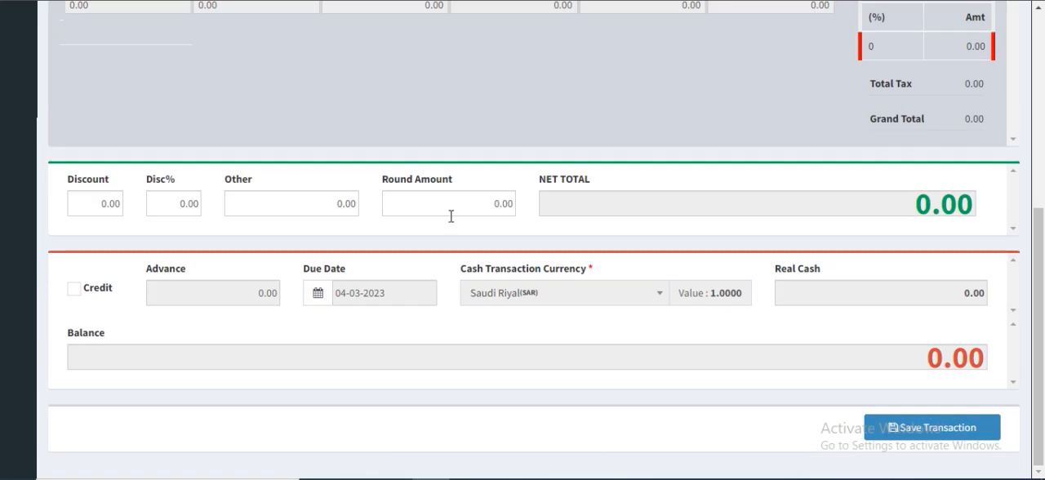